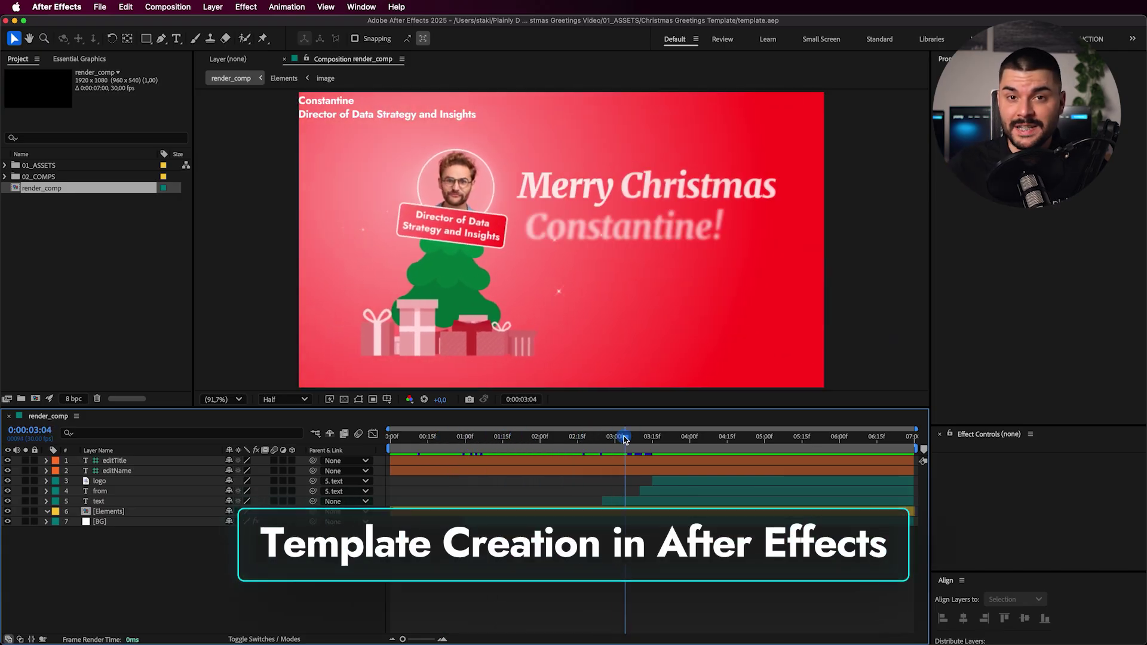
# Change editTitle to Graphic Designer and editName to John Butler, then collect files into a folder.
pyautogui.click(179, 461)
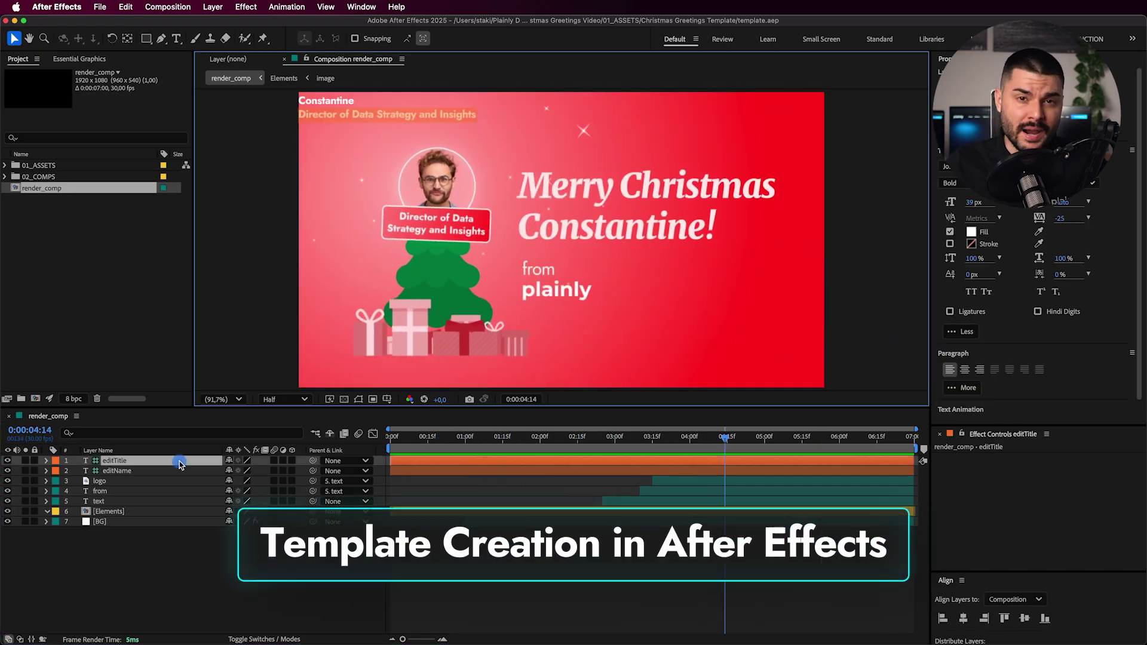
pyautogui.write('Graphic Designer')
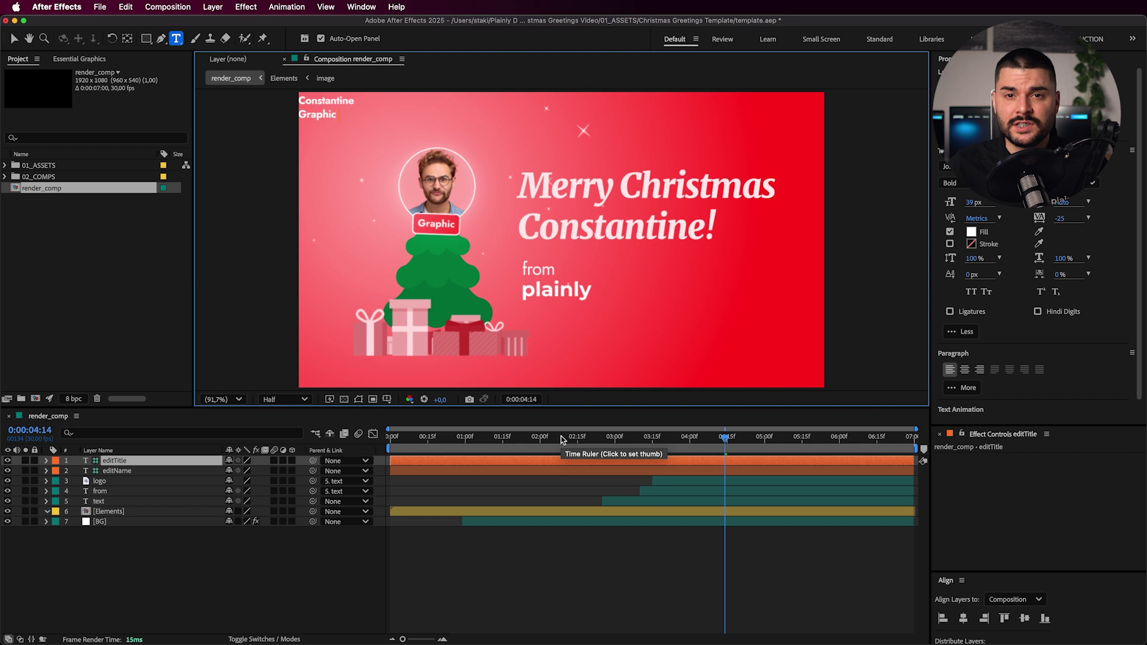
pyautogui.click(160, 475)
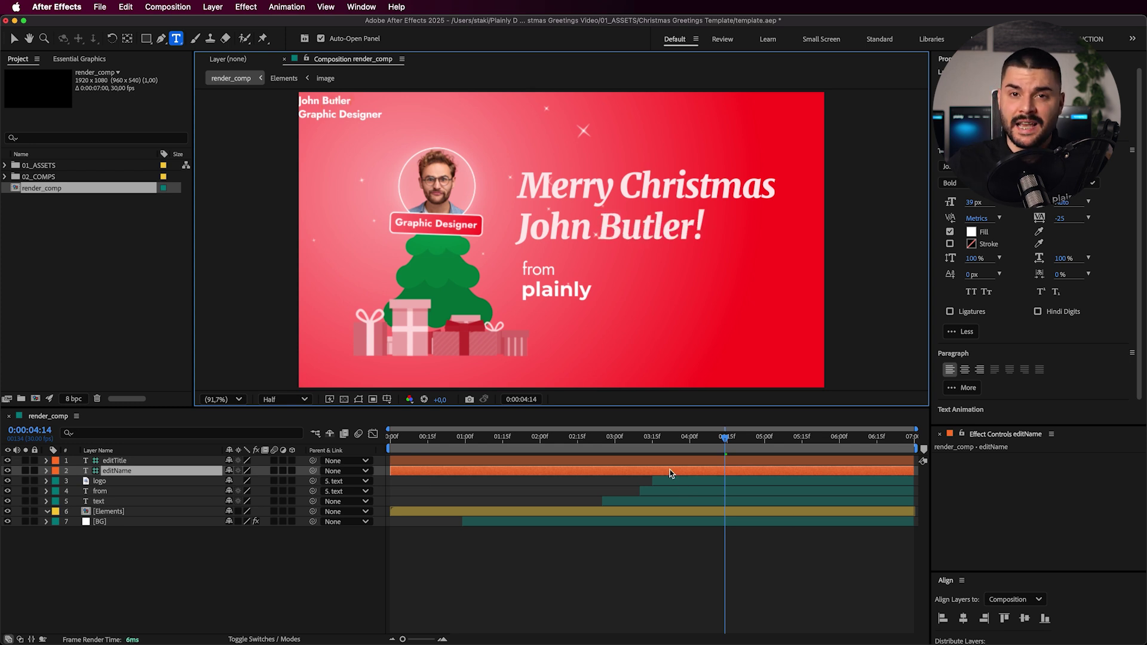
pyautogui.click(67, 462)
pyautogui.press('Return')
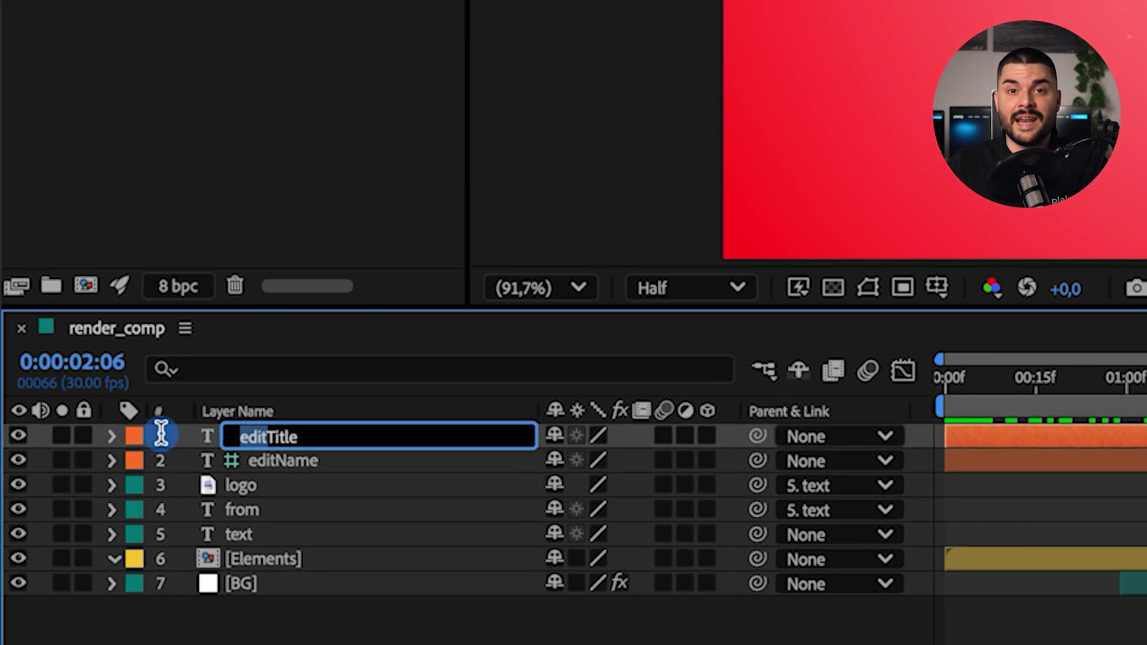
pyautogui.click(284, 462)
pyautogui.press('Return')
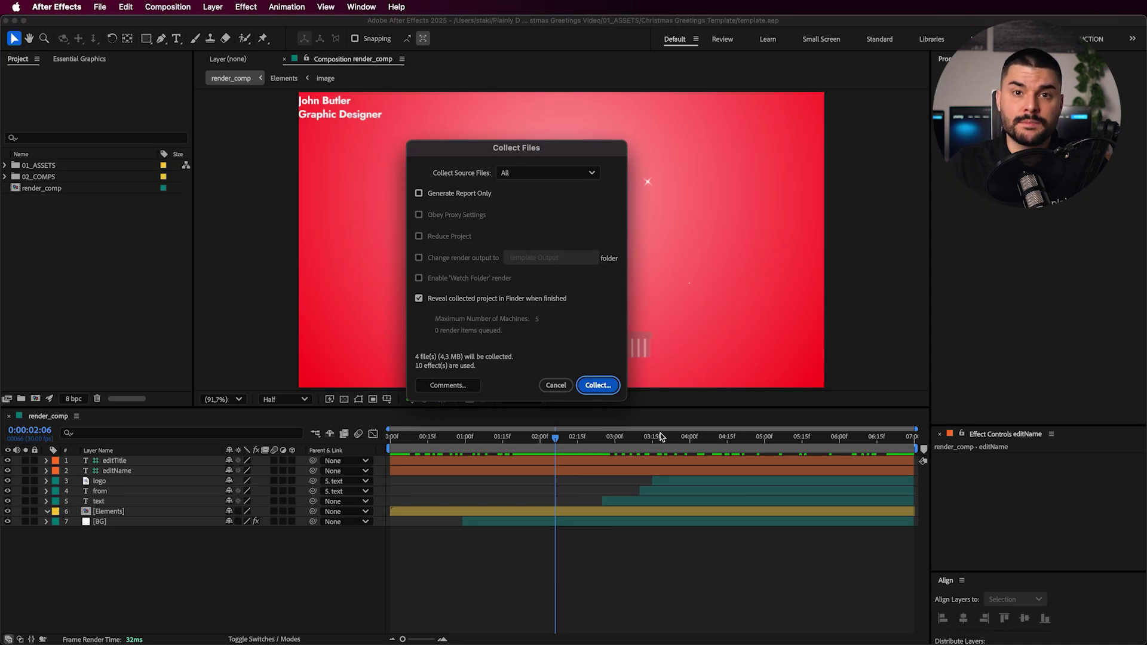
pyautogui.press('Return')
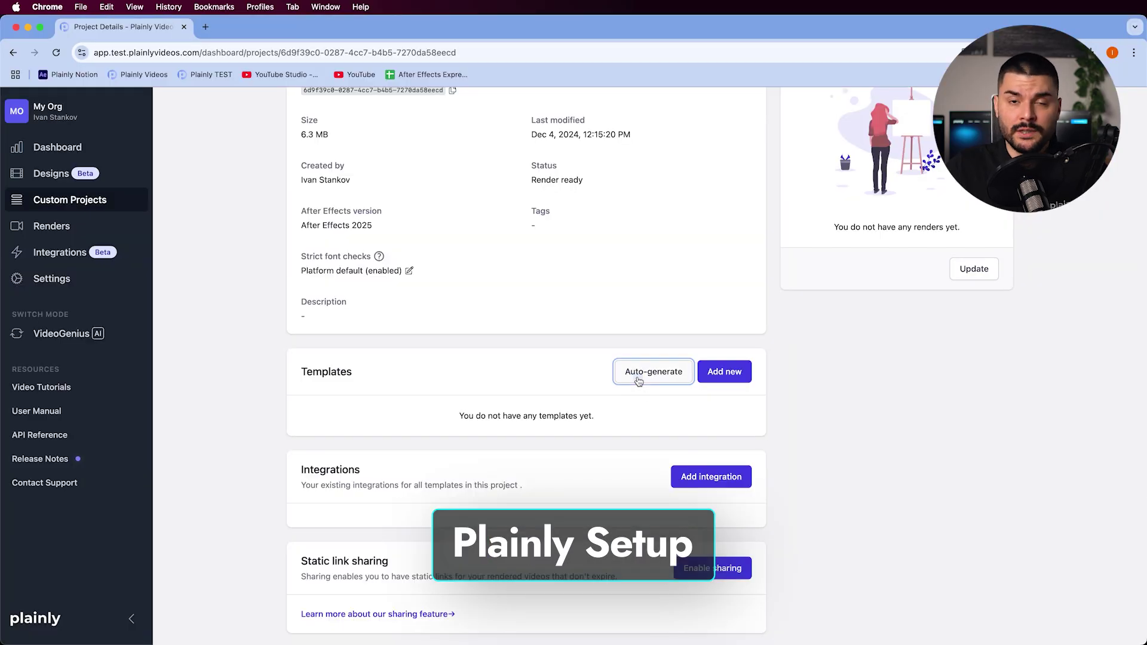
# Auto-generate a template by the 'edit' prefix with render_comp as the target composition.
pyautogui.click(639, 378)
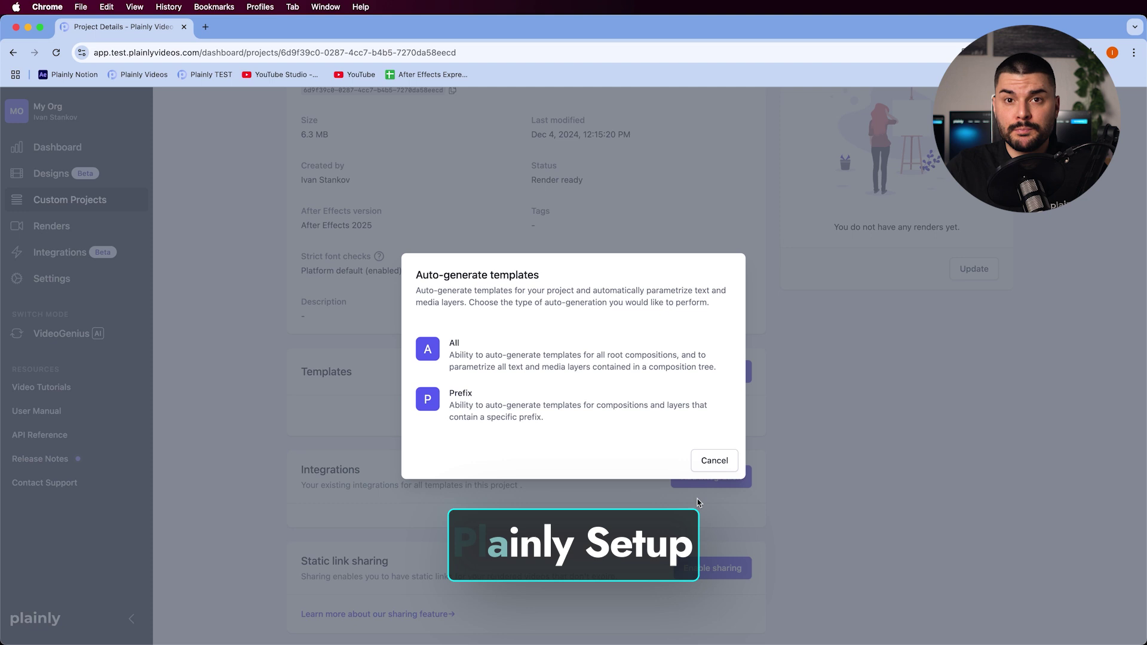
pyautogui.click(496, 401)
pyautogui.write('edit')
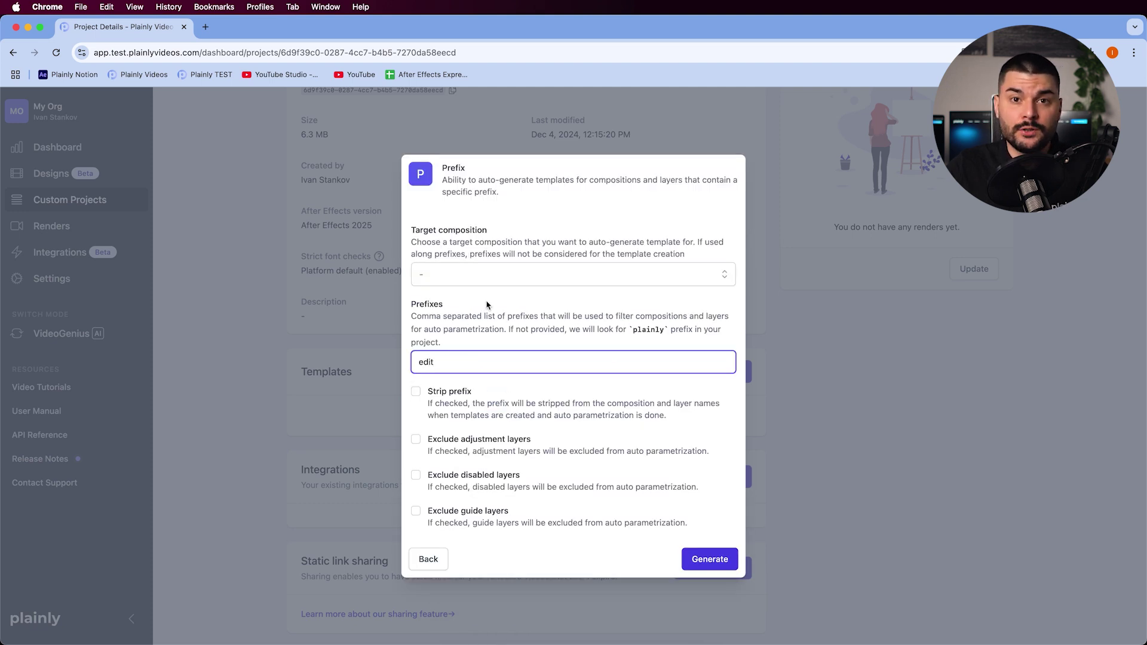
pyautogui.click(476, 277)
pyautogui.click(459, 305)
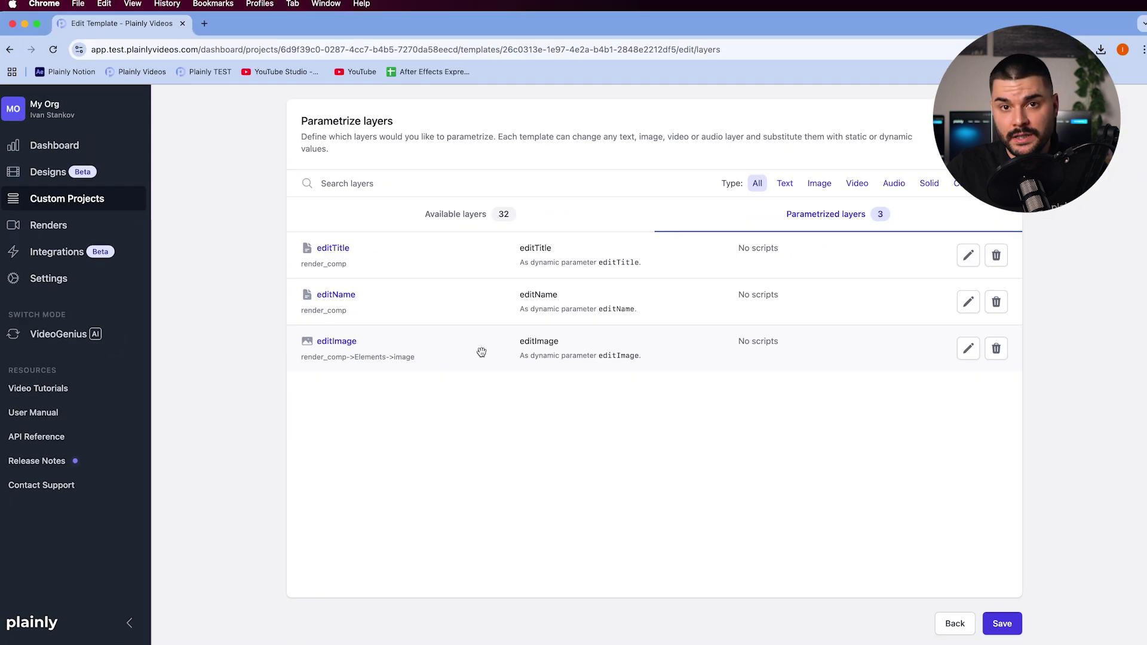
# Enable Auto scale media on the editImage parameter and save it.
pyautogui.click(957, 355)
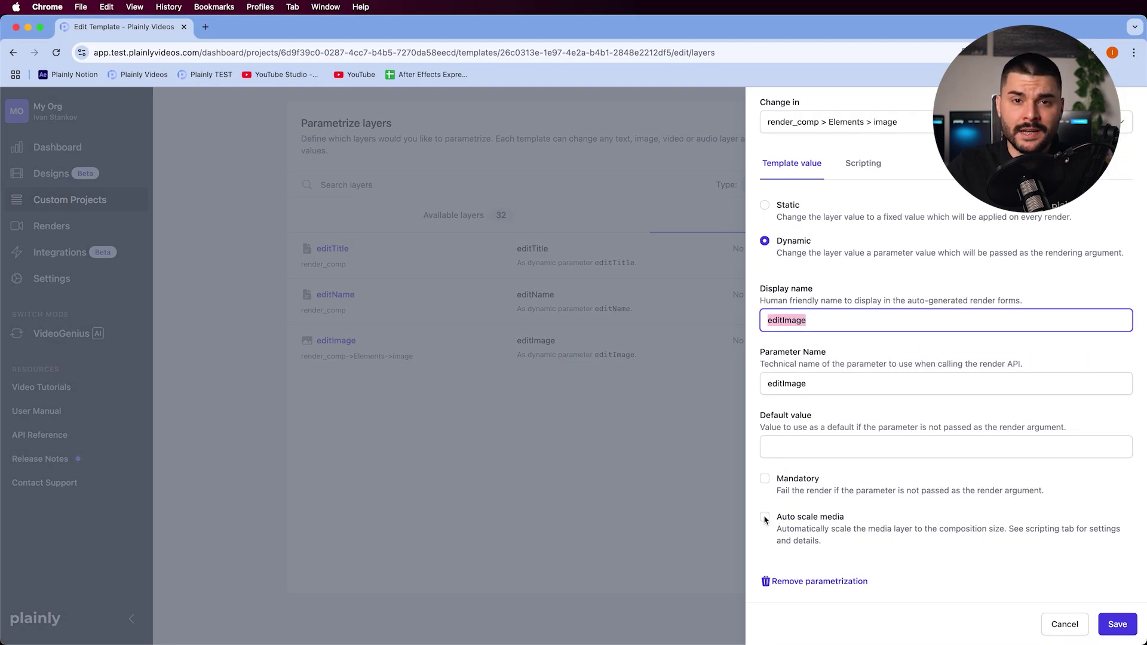
pyautogui.press('Return')
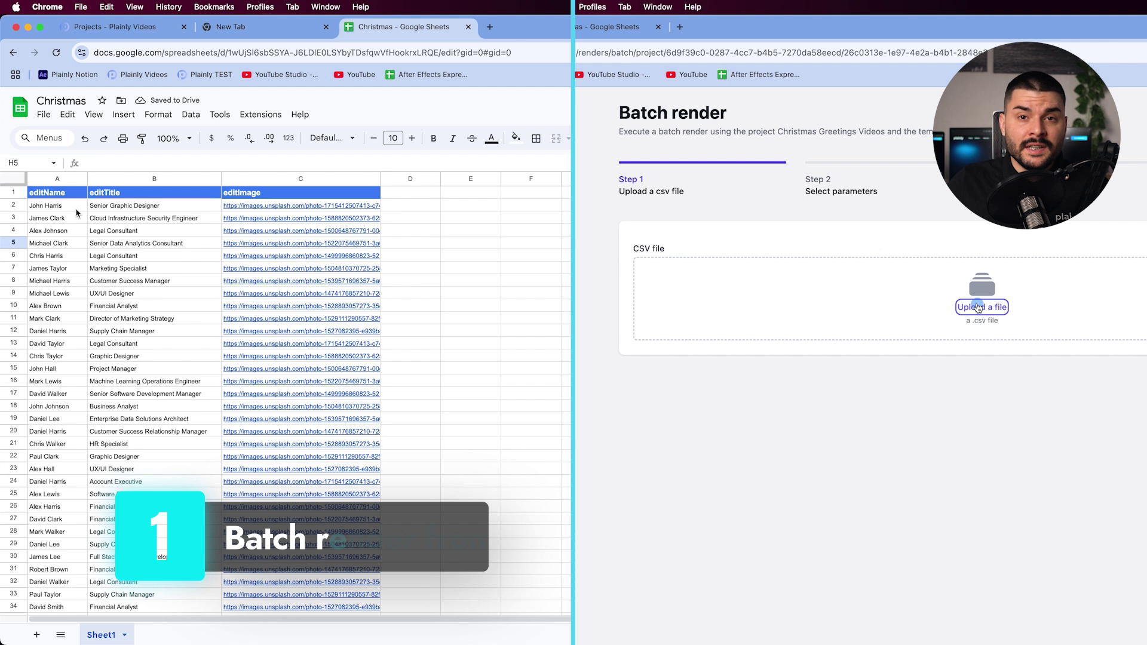
pyautogui.scroll(-5, 229, 288)
pyautogui.scroll(-5, 230, 289)
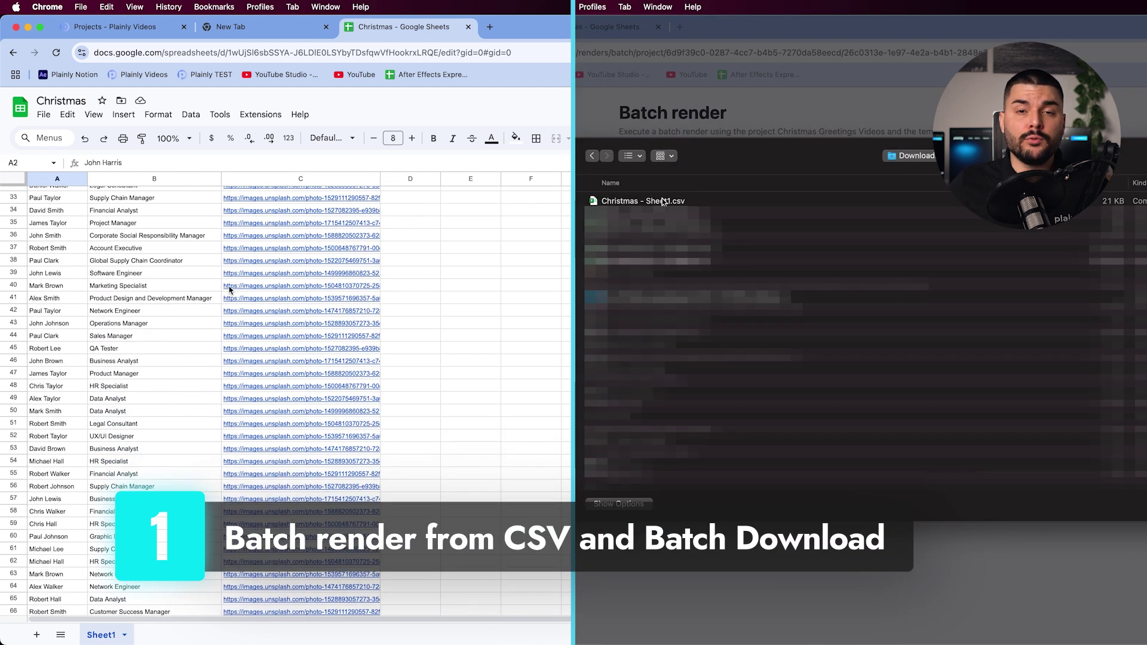
pyautogui.scroll(-5, 230, 289)
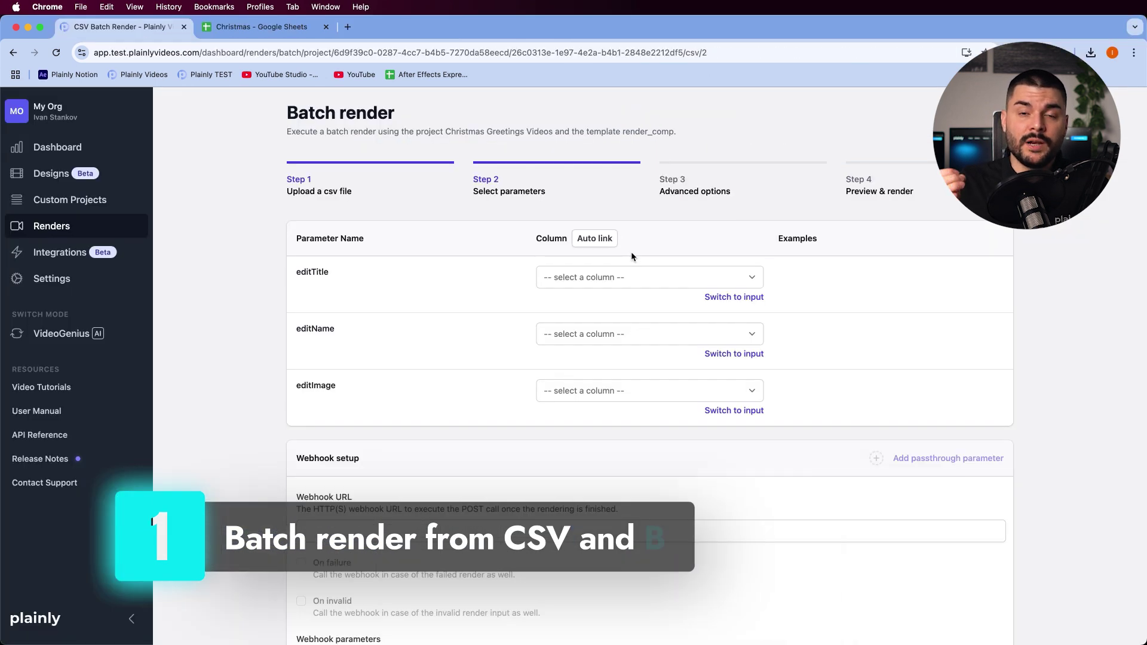
# Auto-link the CSV columns, add a thumbnail at 5 seconds, and render every row.
pyautogui.click(597, 239)
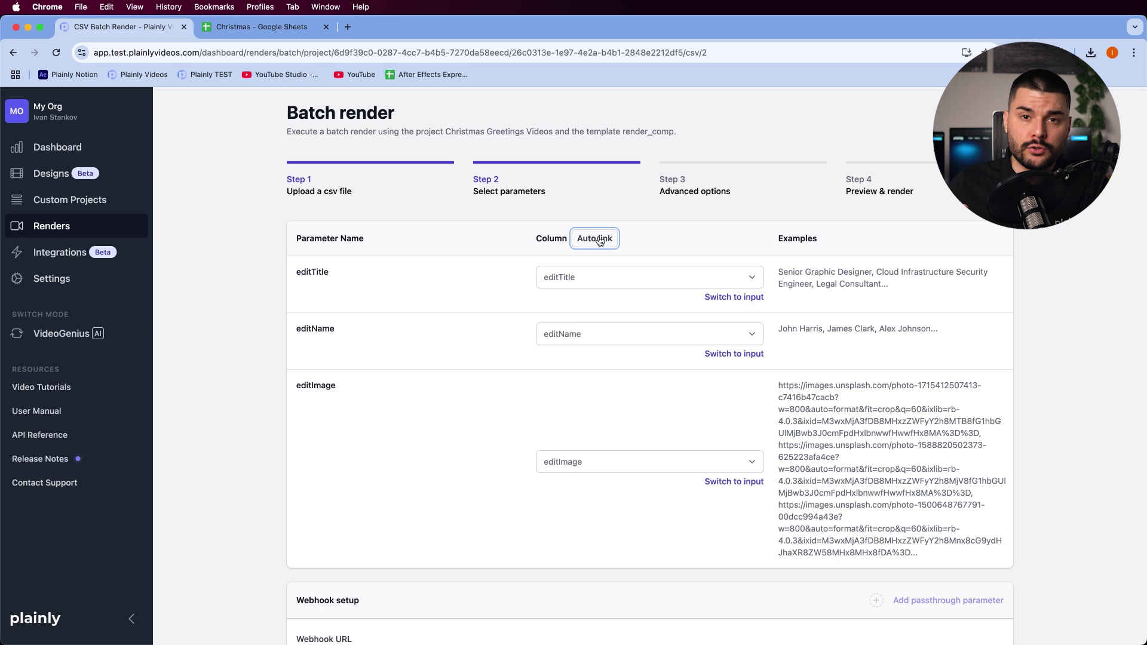
pyautogui.scroll(-3, 815, 244)
pyautogui.scroll(-3, 815, 244)
pyautogui.scroll(-3, 814, 244)
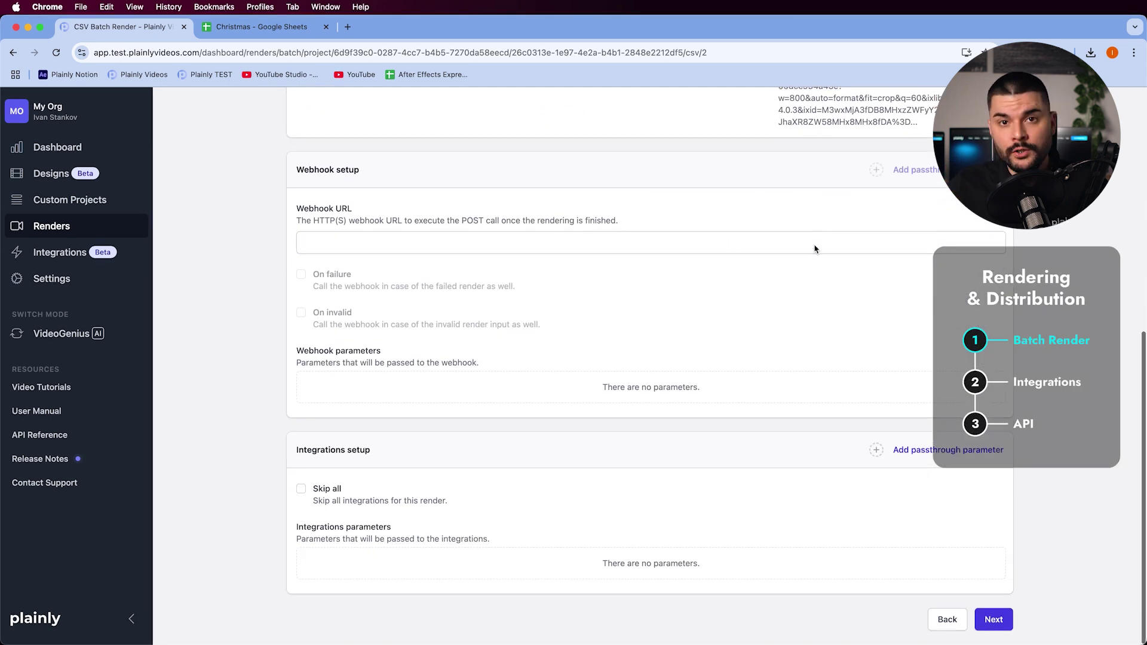
pyautogui.click(996, 622)
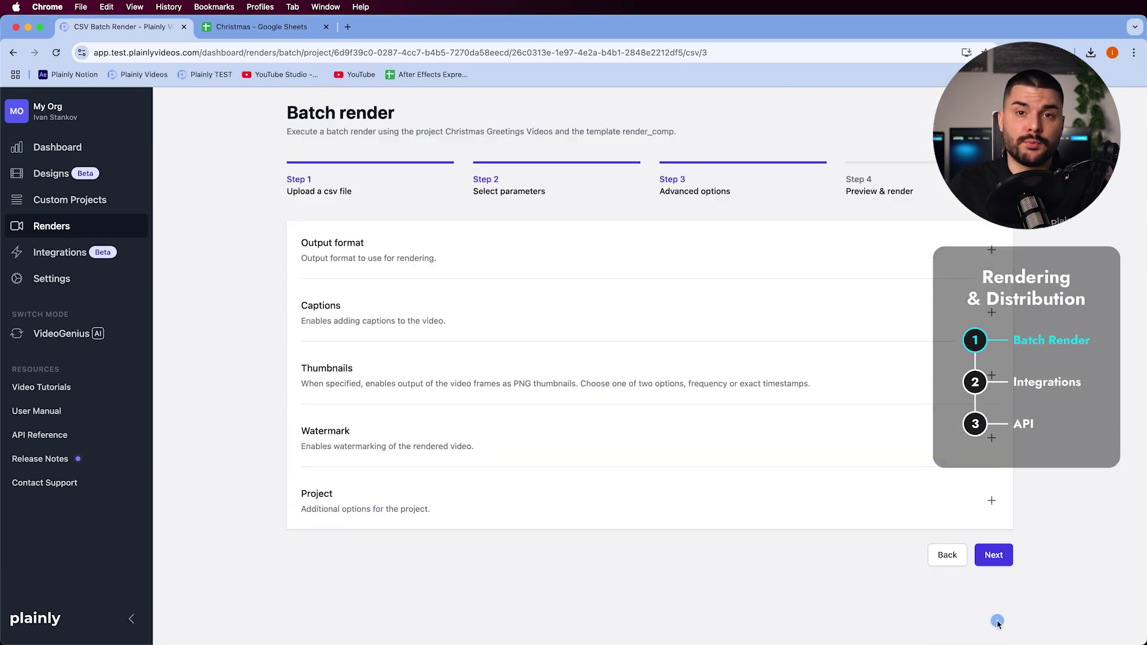
pyautogui.click(991, 374)
pyautogui.scroll(-2, 551, 343)
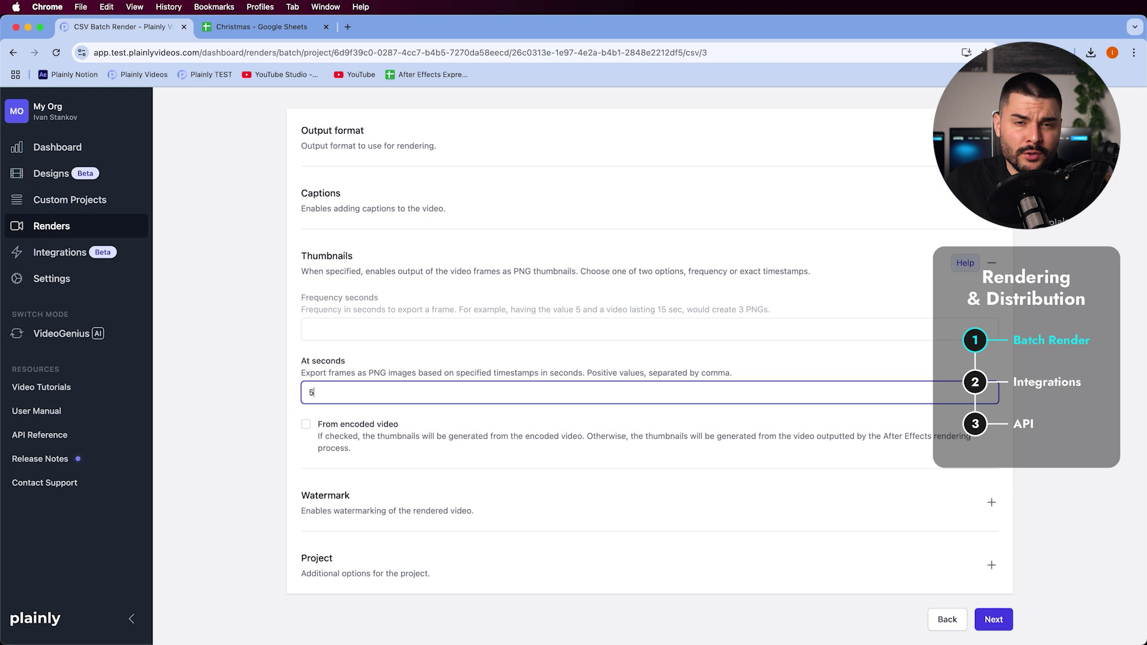
pyautogui.click(993, 620)
pyautogui.scroll(-5, 825, 185)
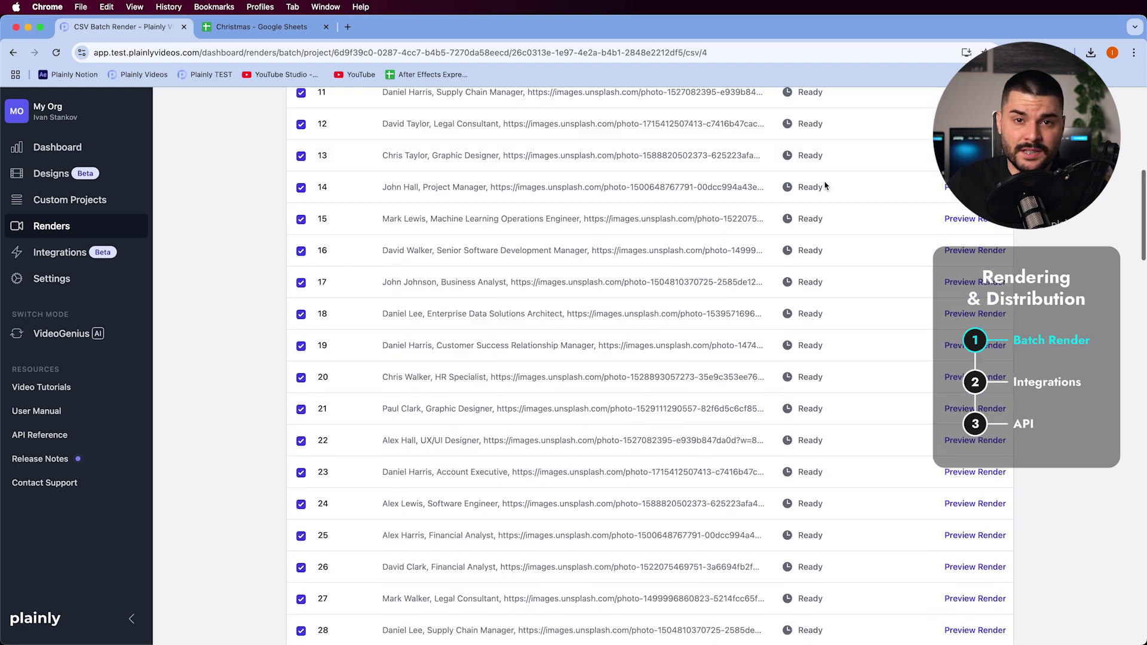
pyautogui.scroll(-20, 825, 186)
pyautogui.click(997, 628)
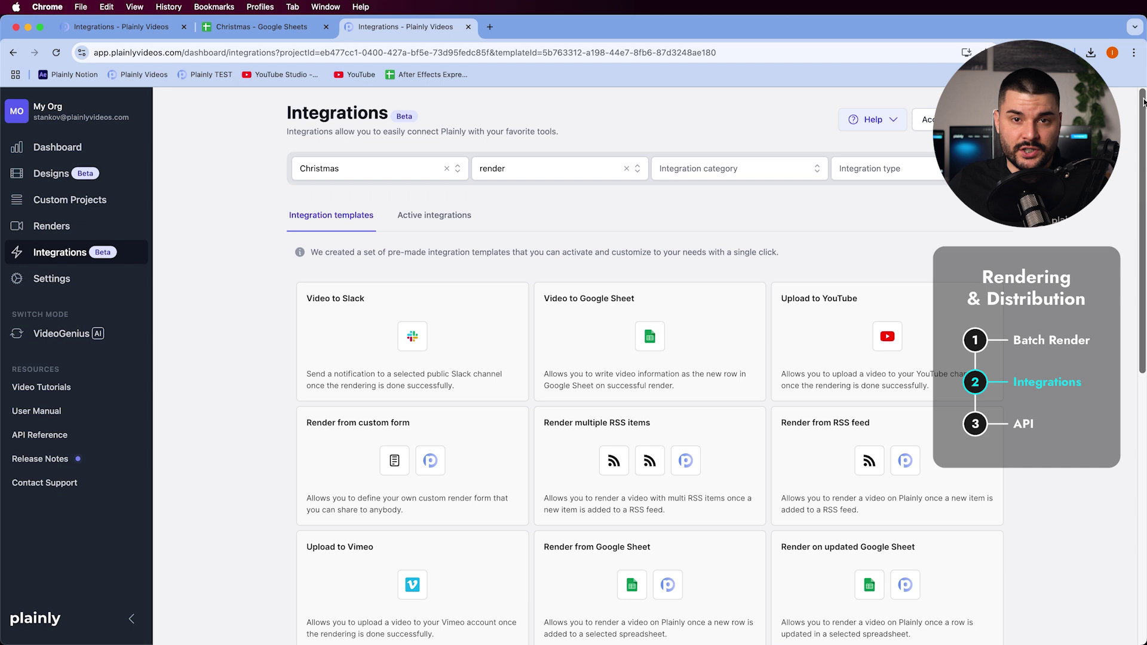
pyautogui.moveTo(1144, 102); pyautogui.dragTo(1118, 293)
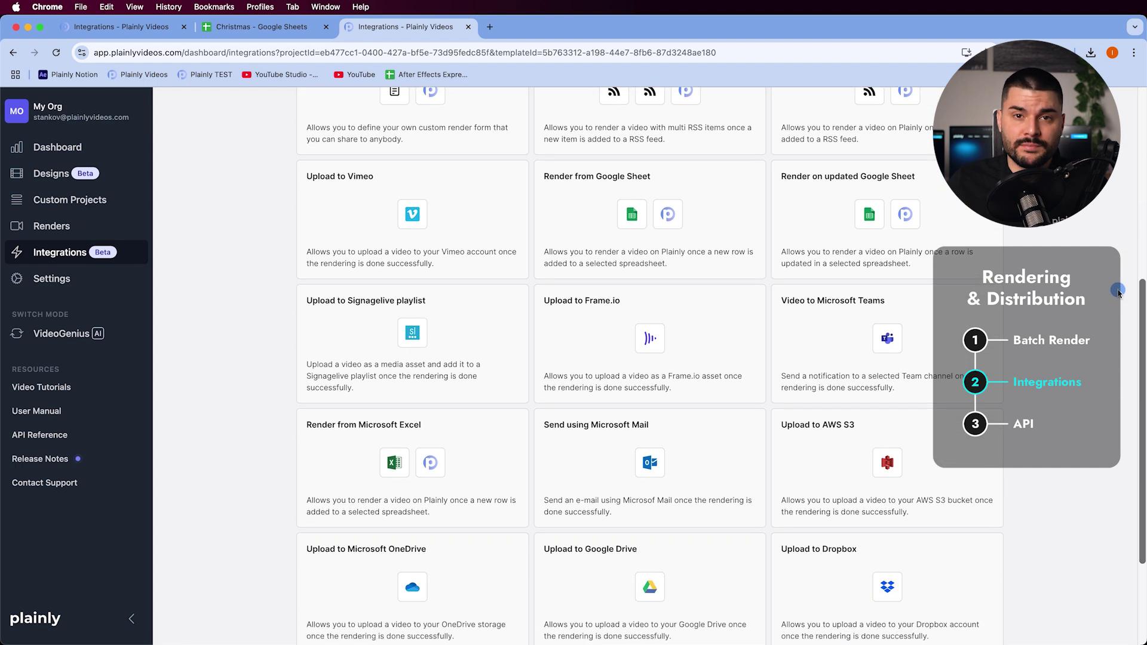
pyautogui.moveTo(1118, 293); pyautogui.dragTo(1111, 375)
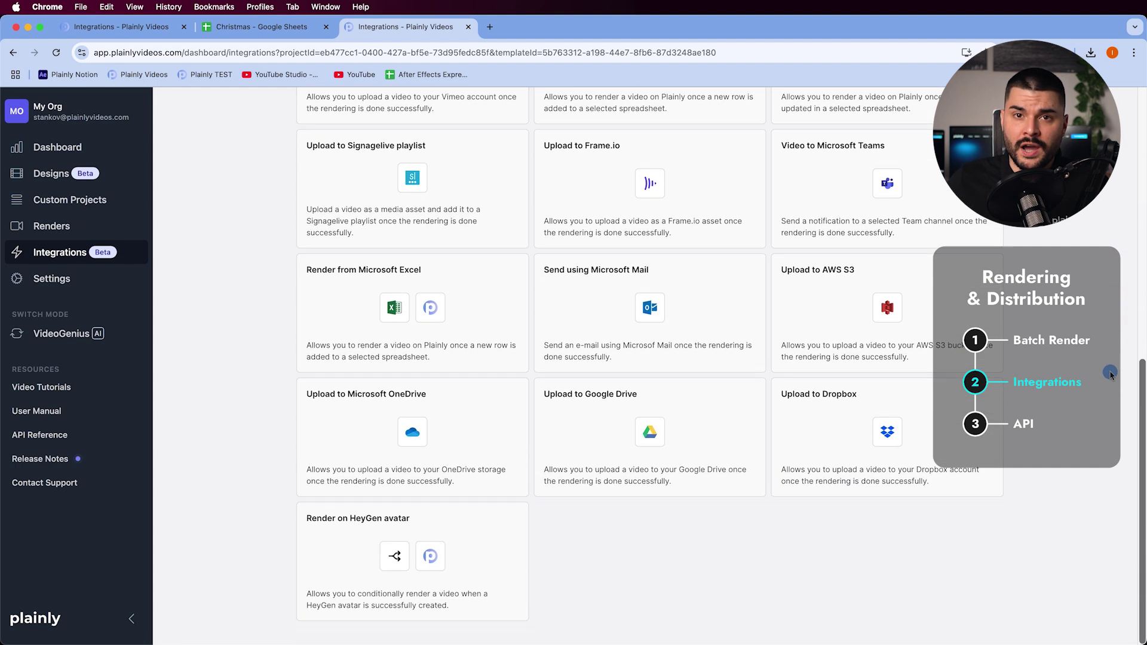